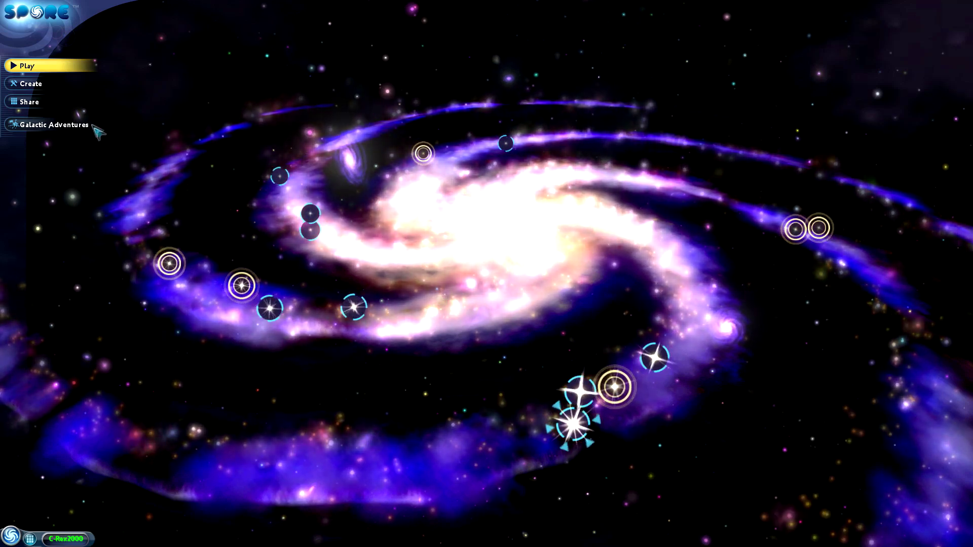
Open the Tanstrous creature from My Creations in the Sporepedia for editing
{"action": "left_click", "coordinate": [30, 83]}
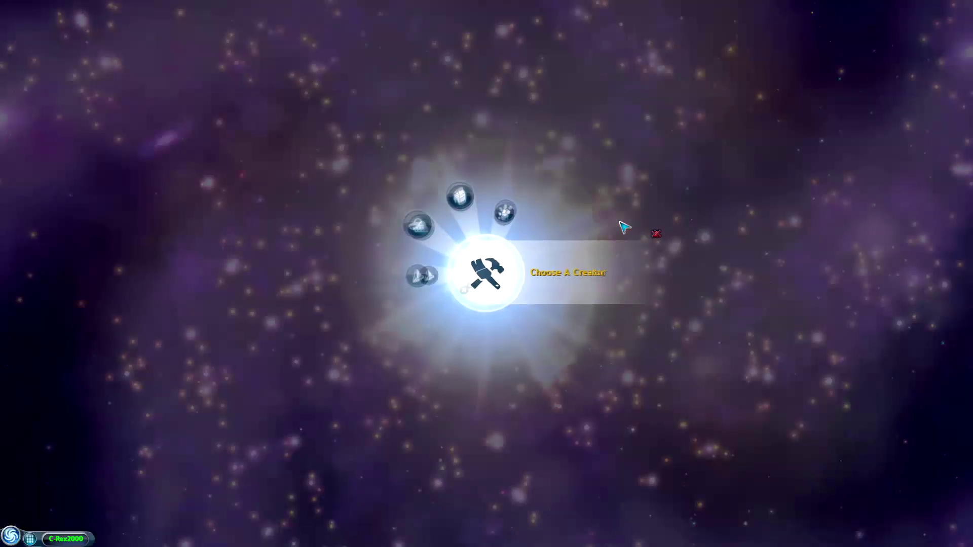
{"action": "left_click", "coordinate": [656, 234]}
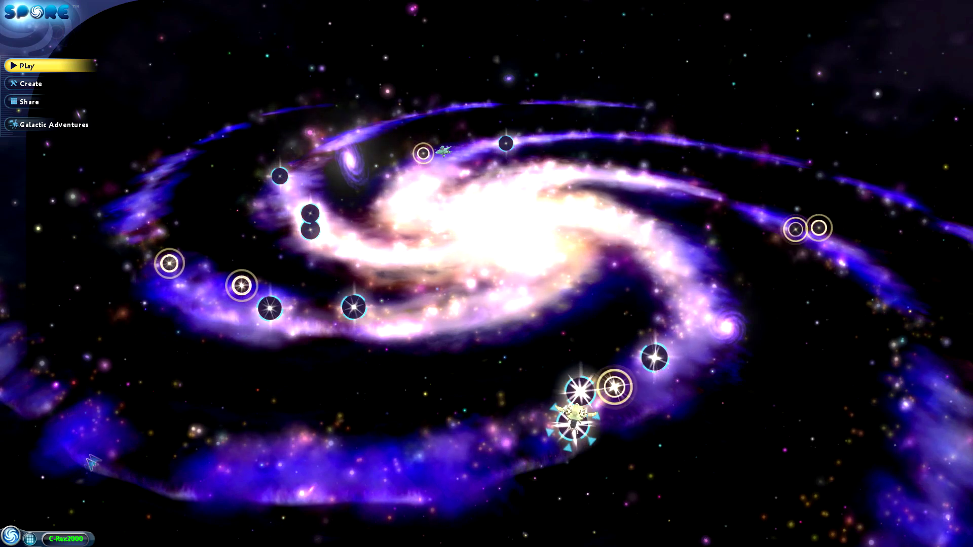
{"action": "left_click", "coordinate": [29, 538]}
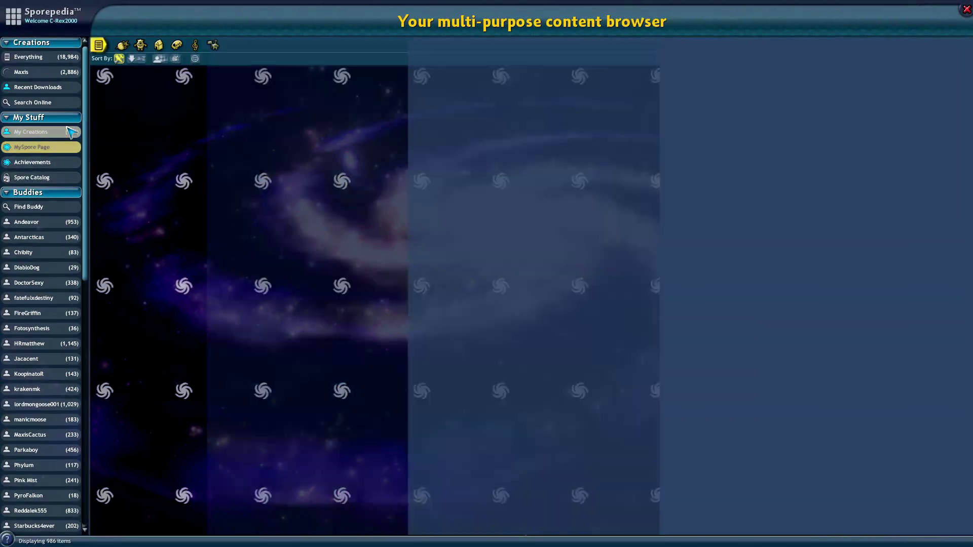
{"action": "left_click", "coordinate": [71, 132]}
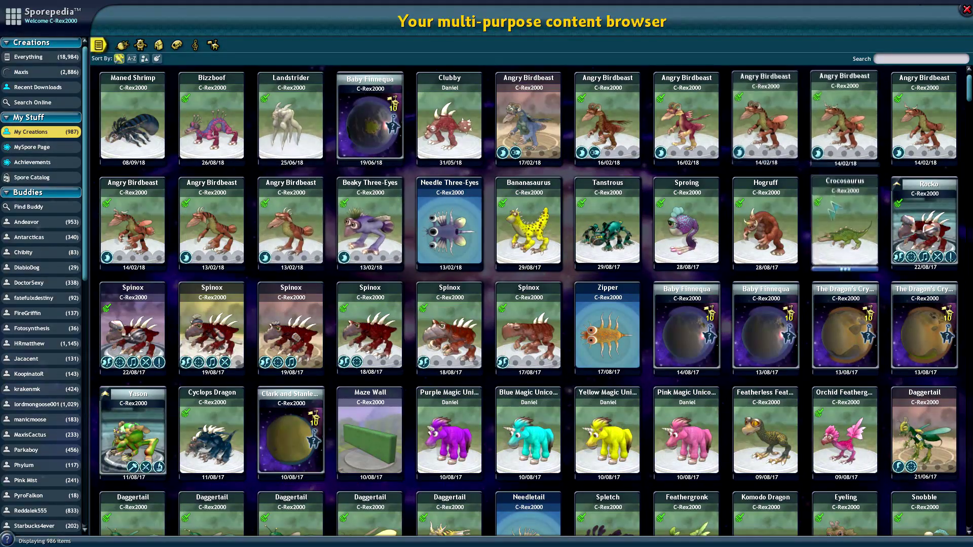
{"action": "left_click", "coordinate": [608, 223]}
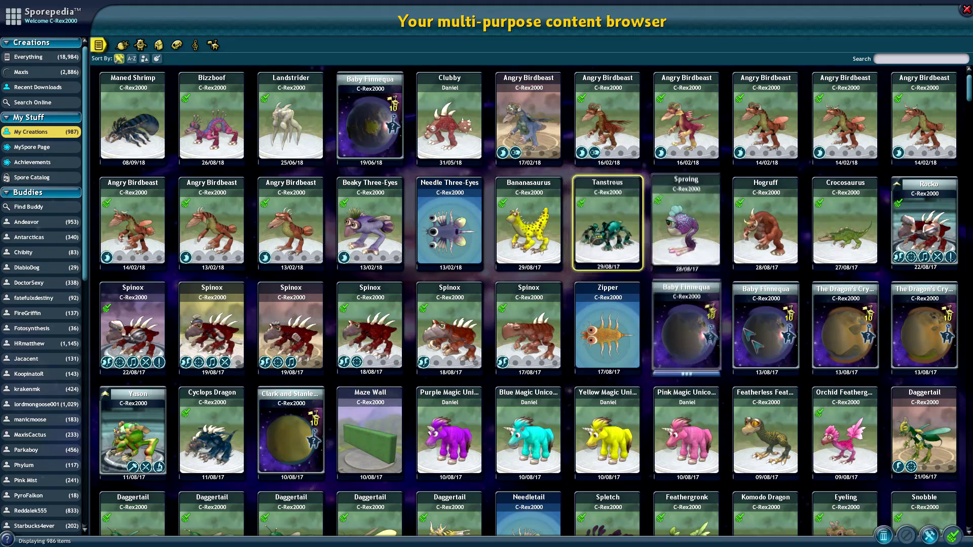
{"action": "left_click", "coordinate": [929, 535]}
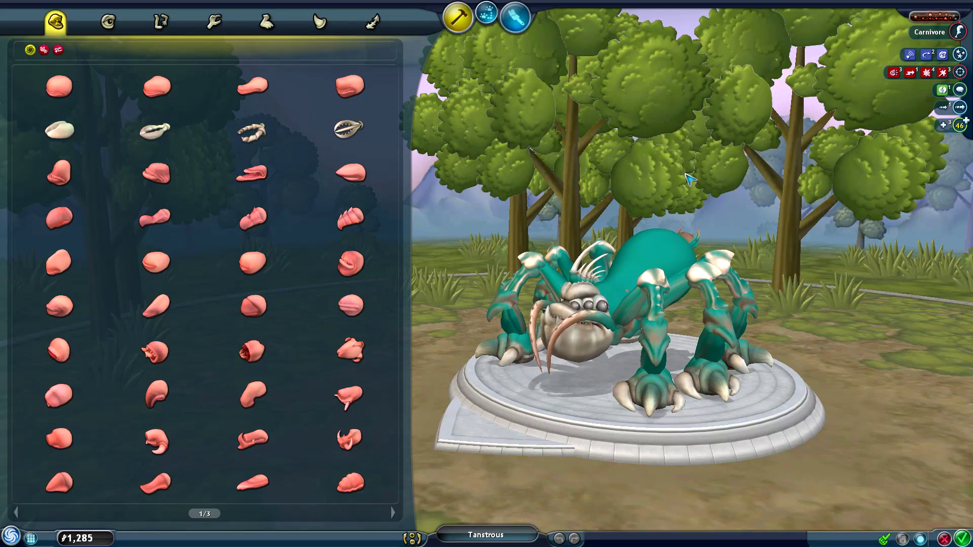
Switch the Tanstrous creature to Paint Mode so its full colouring is applied
{"action": "left_click_drag", "start_coordinate": [690, 178], "coordinate": [596, 183]}
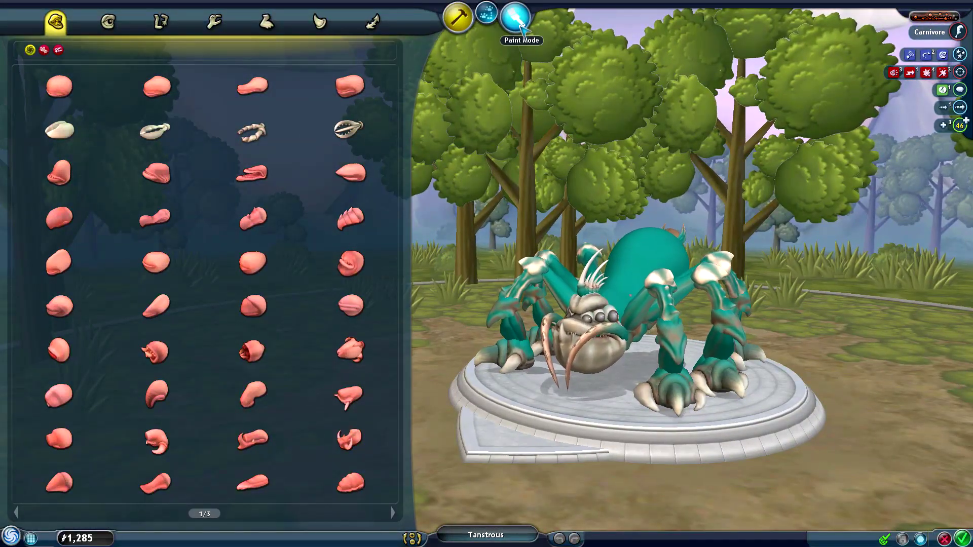
{"action": "left_click", "coordinate": [522, 29]}
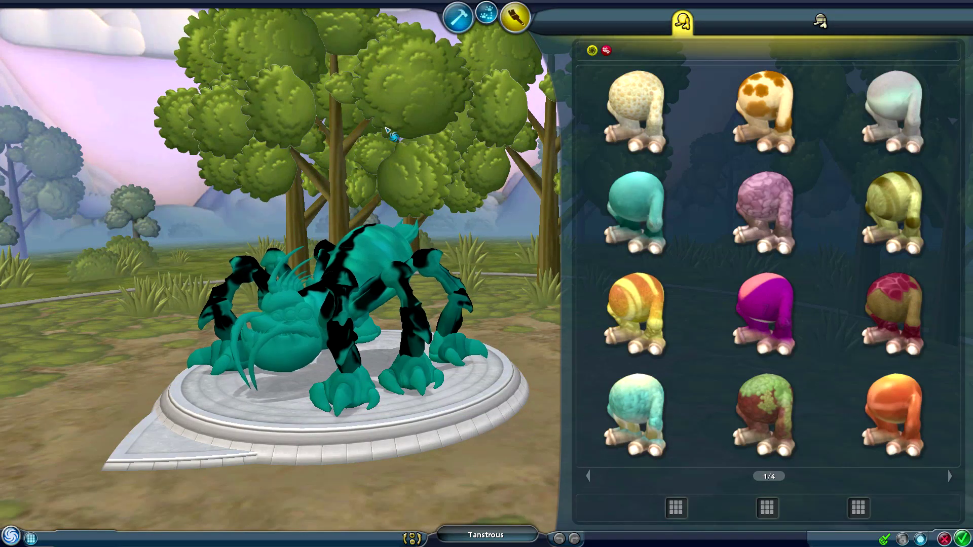
{"action": "left_click_drag", "start_coordinate": [371, 128], "coordinate": [386, 169]}
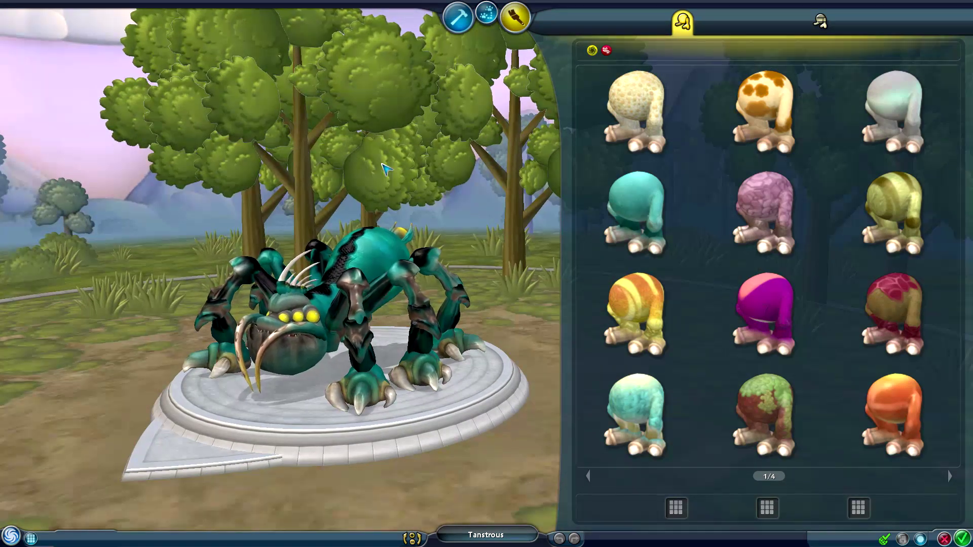
Export the painted creature with the console command colladaexport and close the console
{"action": "key", "text": "ctrl+shift+c"}
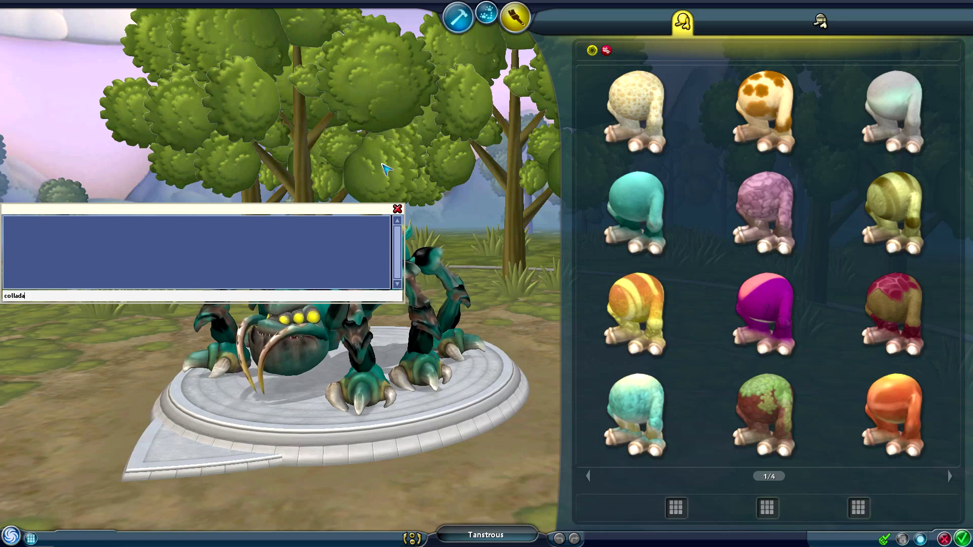
{"action": "type", "text": "xport"}
{"action": "key", "text": "Return"}
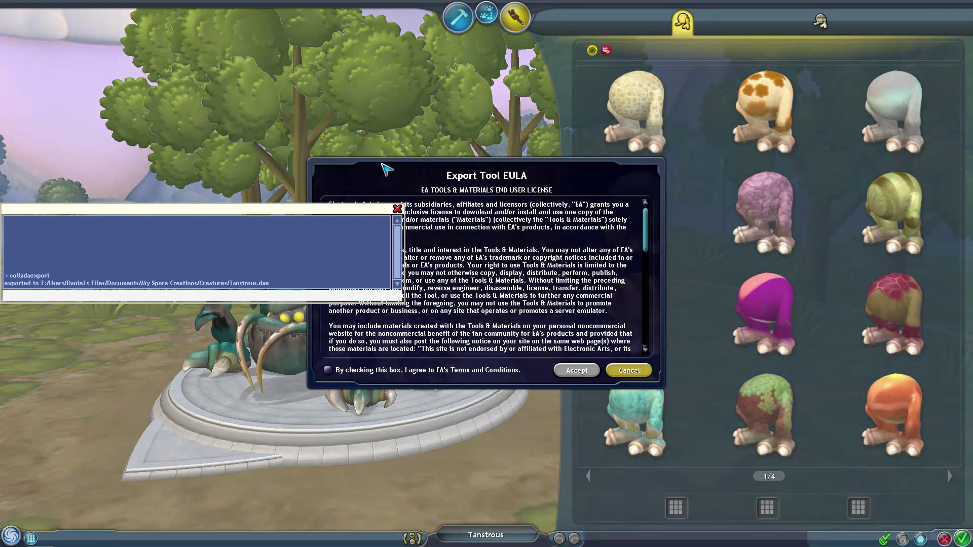
{"action": "left_click", "coordinate": [397, 209]}
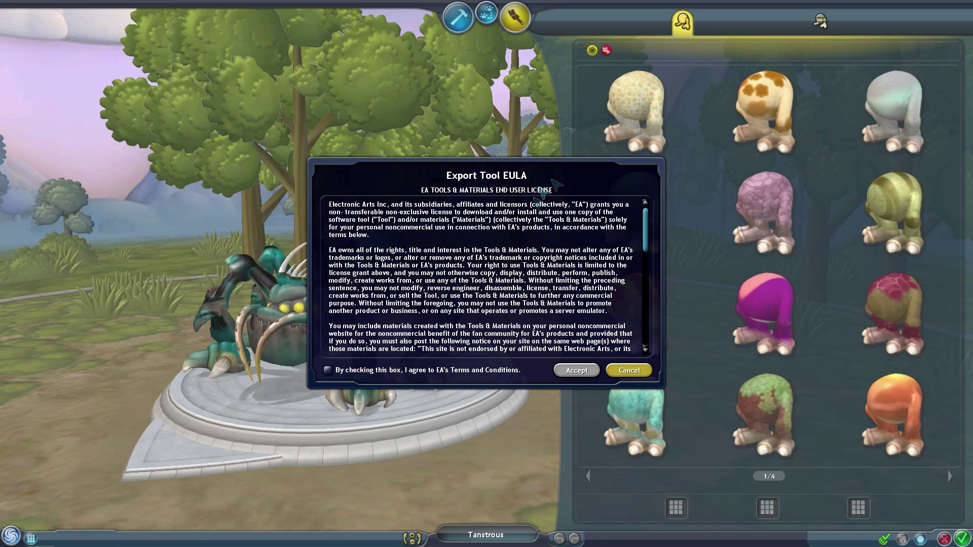
Read through the Export Tool EULA to its end, agree to the terms and conditions, and accept it
{"action": "left_click_drag", "start_coordinate": [643, 233], "coordinate": [647, 330]}
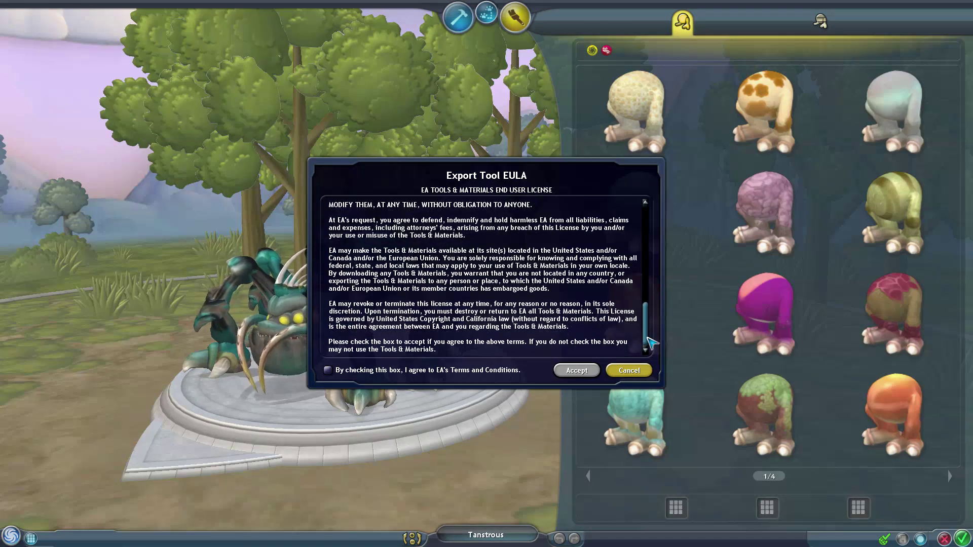
{"action": "left_click", "coordinate": [327, 370]}
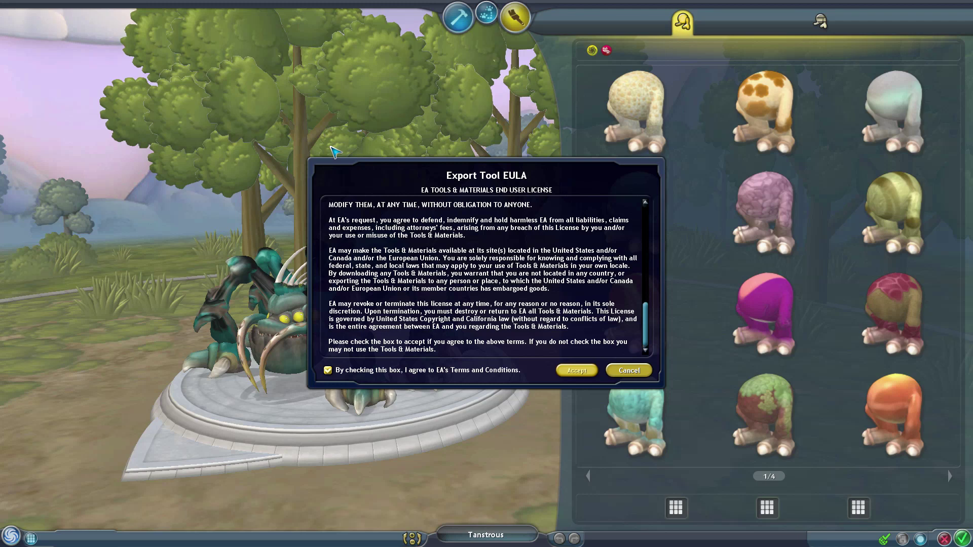
{"action": "key", "text": "Return"}
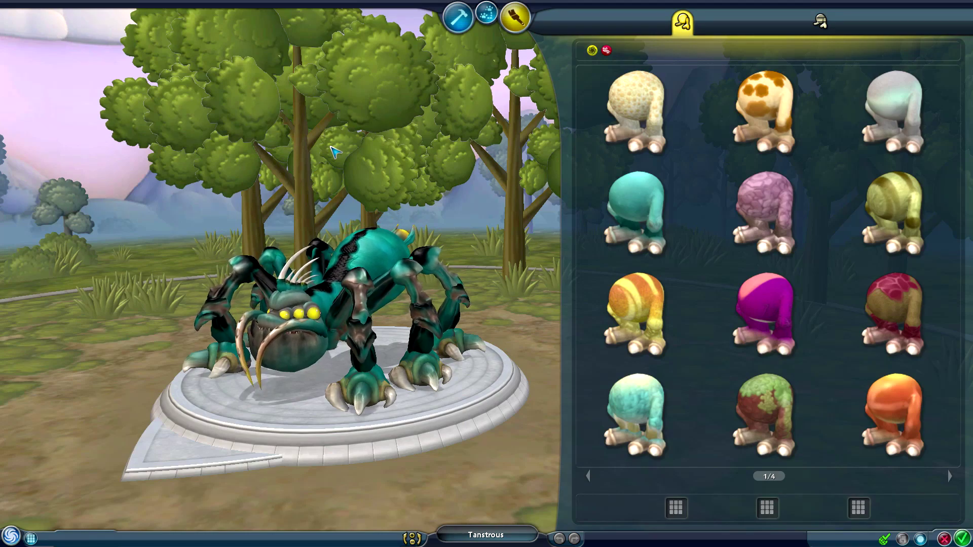
Leave the creature editor and switch to the empty scene in Autodesk Maya LT
{"action": "left_click_drag", "start_coordinate": [330, 147], "coordinate": [323, 182]}
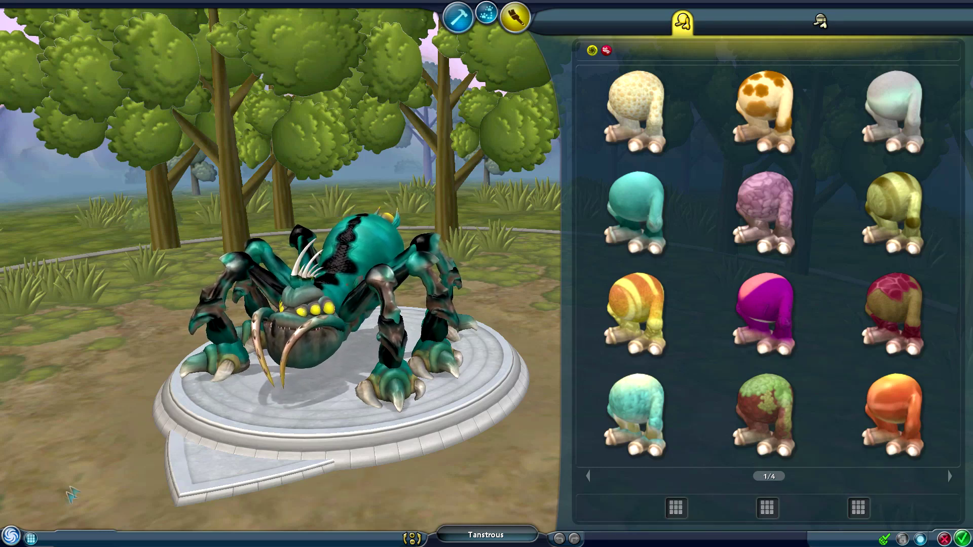
{"action": "left_click", "coordinate": [11, 536]}
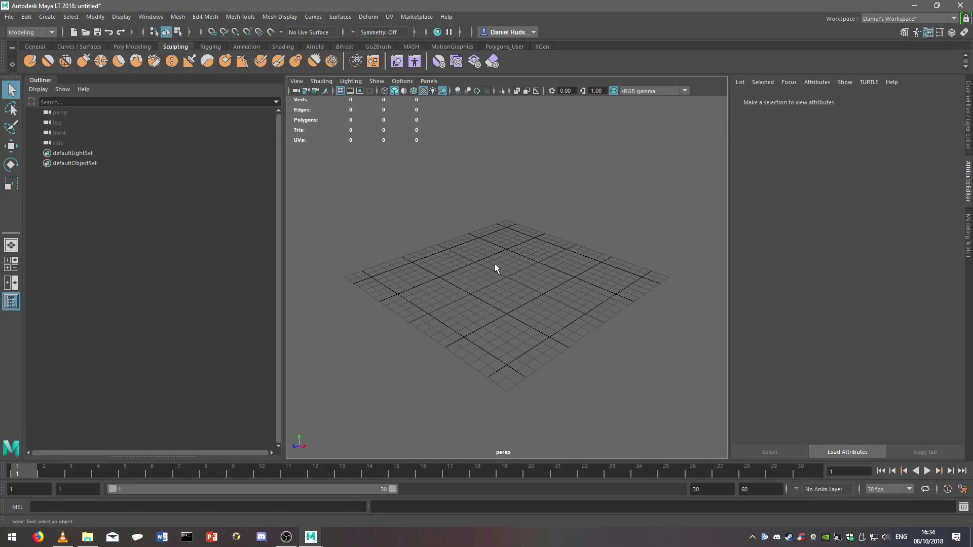
{"action": "scroll", "coordinate": [495, 264], "scroll_direction": "up", "scroll_amount": 3}
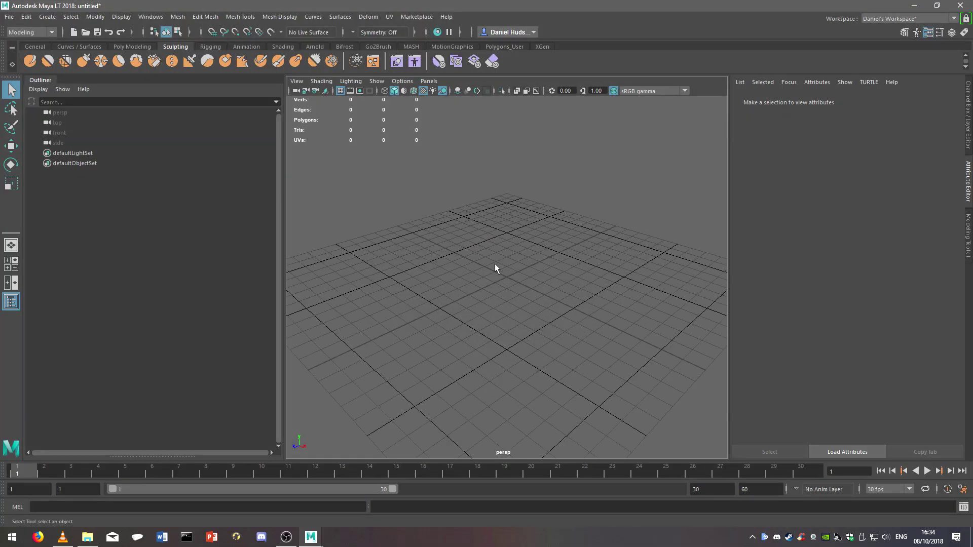
{"action": "scroll", "coordinate": [495, 265], "scroll_direction": "down", "scroll_amount": 3}
{"action": "scroll", "coordinate": [495, 264], "scroll_direction": "up", "scroll_amount": 3}
{"action": "scroll", "coordinate": [495, 264], "scroll_direction": "down", "scroll_amount": 2}
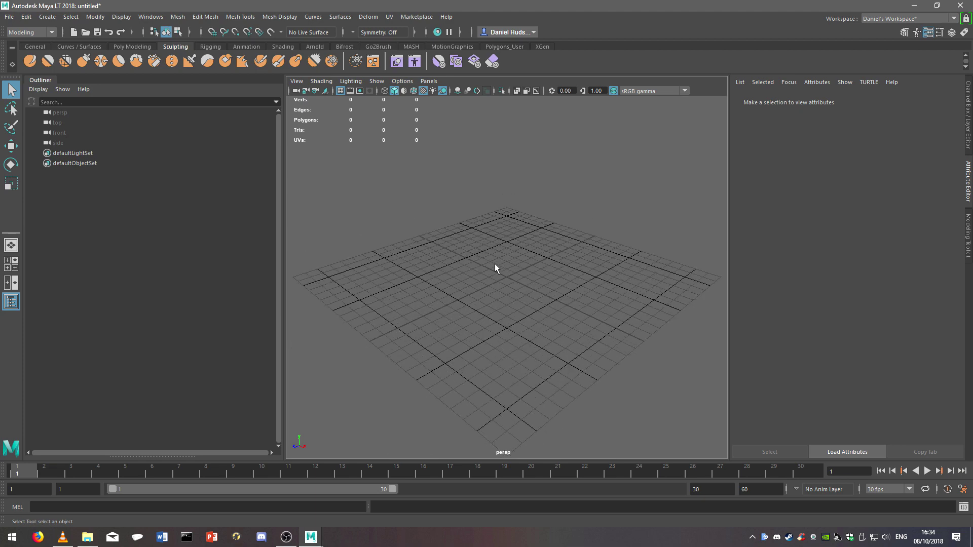
{"action": "scroll", "coordinate": [495, 264], "scroll_direction": "down", "scroll_amount": 2}
{"action": "scroll", "coordinate": [495, 264], "scroll_direction": "up", "scroll_amount": 2}
Import Tanstrous.dae from the My Spore Creations Creatures folder into the empty Maya scene
{"action": "left_click", "coordinate": [9, 16]}
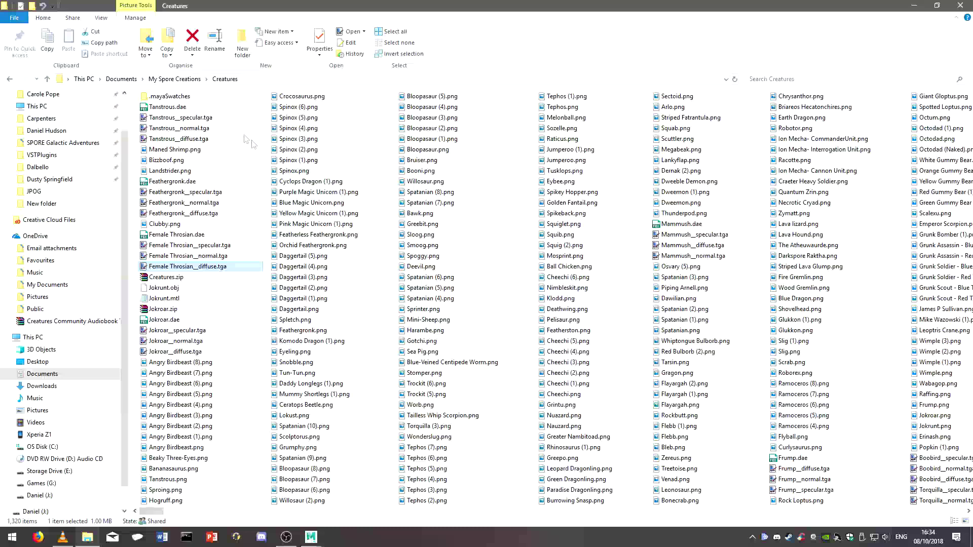
{"action": "left_click", "coordinate": [208, 107]}
{"action": "key", "text": "super+Down"}
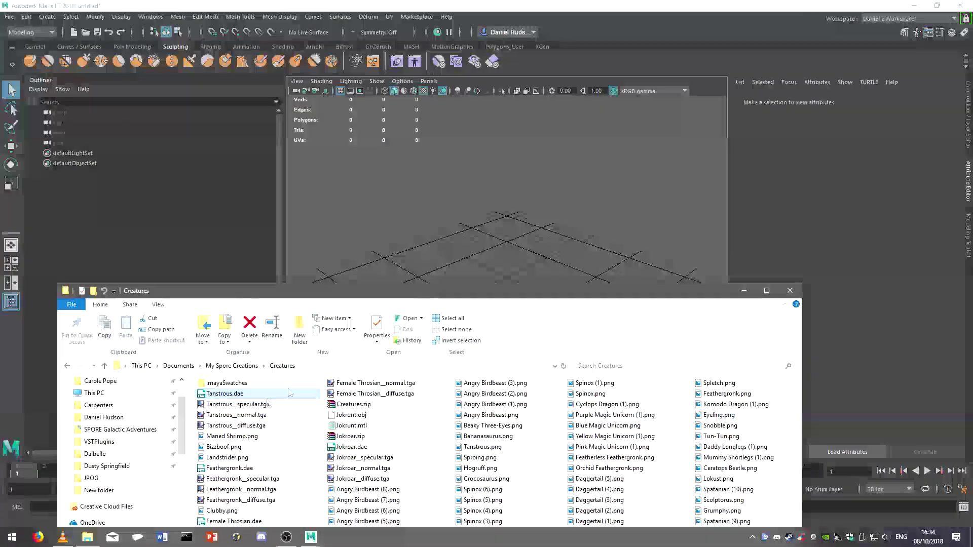
{"action": "left_click_drag", "start_coordinate": [234, 394], "coordinate": [472, 219]}
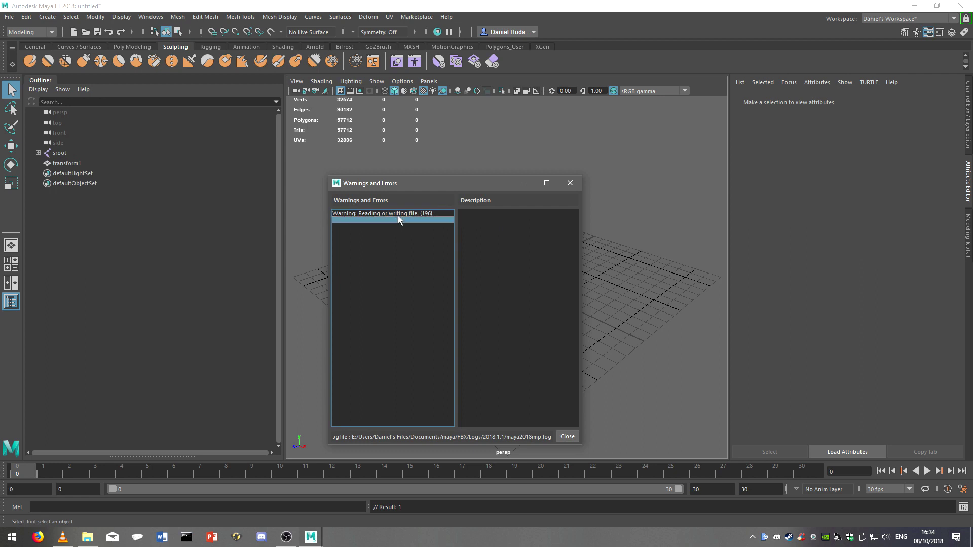
Read the description of the file reading or writing warning from the import and close the report
{"action": "left_click", "coordinate": [398, 214]}
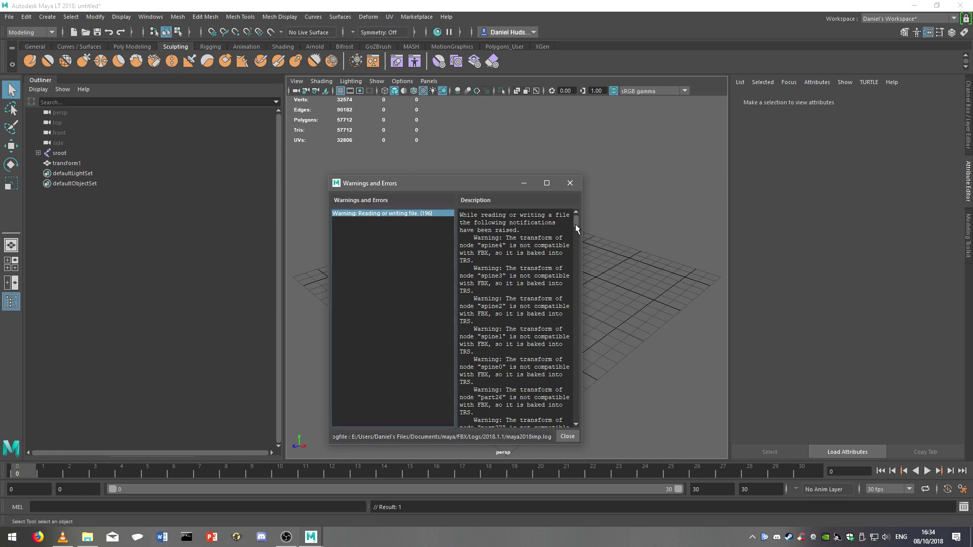
{"action": "mouse_move", "coordinate": [575, 224]}
{"action": "left_mouse_down"}
{"action": "mouse_move", "coordinate": [562, 320]}
{"action": "mouse_move", "coordinate": [575, 345]}
{"action": "mouse_move", "coordinate": [563, 220]}
{"action": "left_mouse_up"}
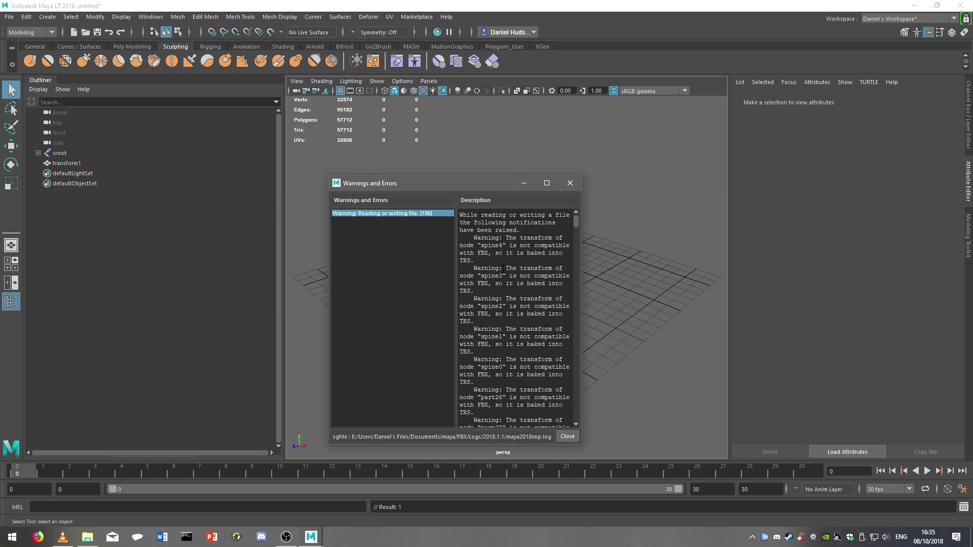
{"action": "left_click", "coordinate": [574, 434]}
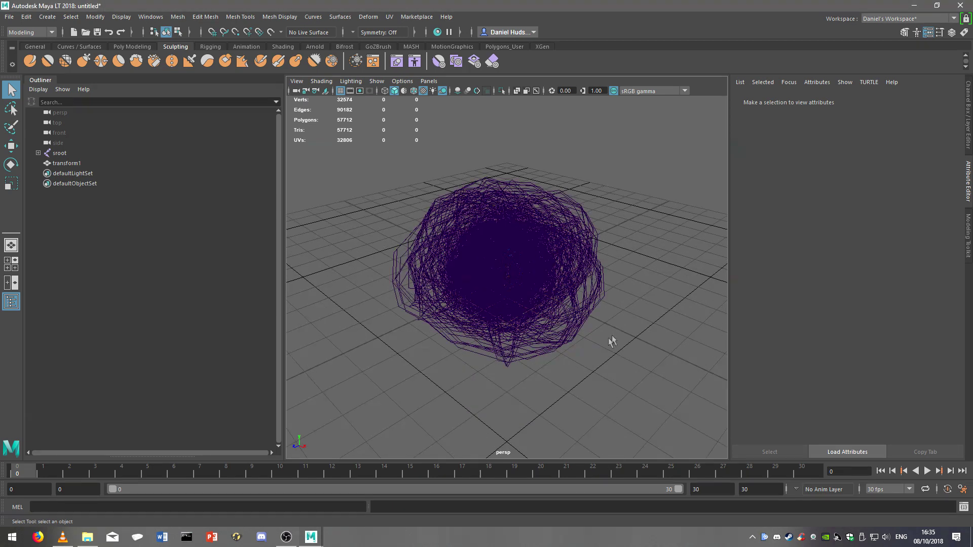
Examine the imported creature mesh and the joint display surrounding it from near and far
{"action": "scroll", "coordinate": [612, 336], "scroll_direction": "up", "scroll_amount": 10}
{"action": "scroll", "coordinate": [469, 191], "scroll_direction": "down", "scroll_amount": 8}
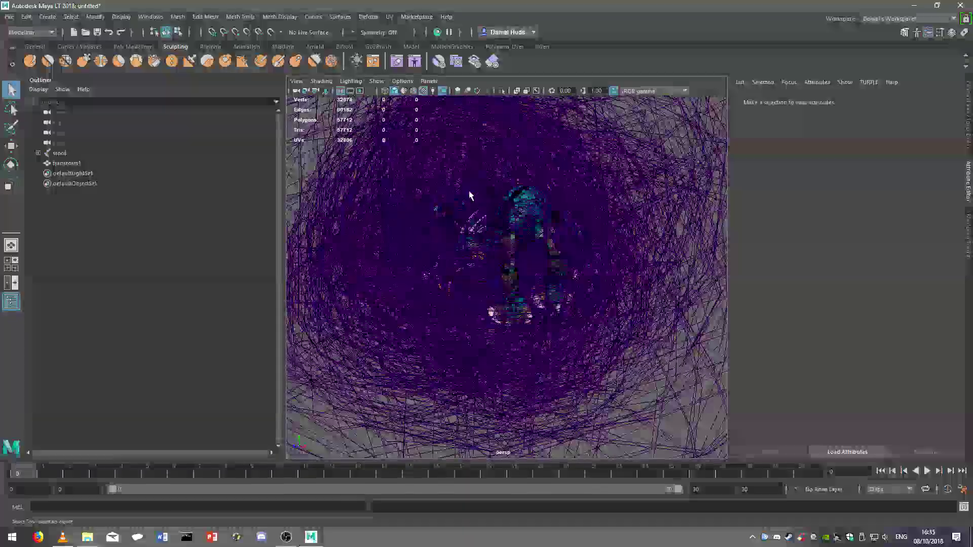
{"action": "scroll", "coordinate": [469, 192], "scroll_direction": "up", "scroll_amount": 8}
{"action": "scroll", "coordinate": [469, 192], "scroll_direction": "down", "scroll_amount": 10}
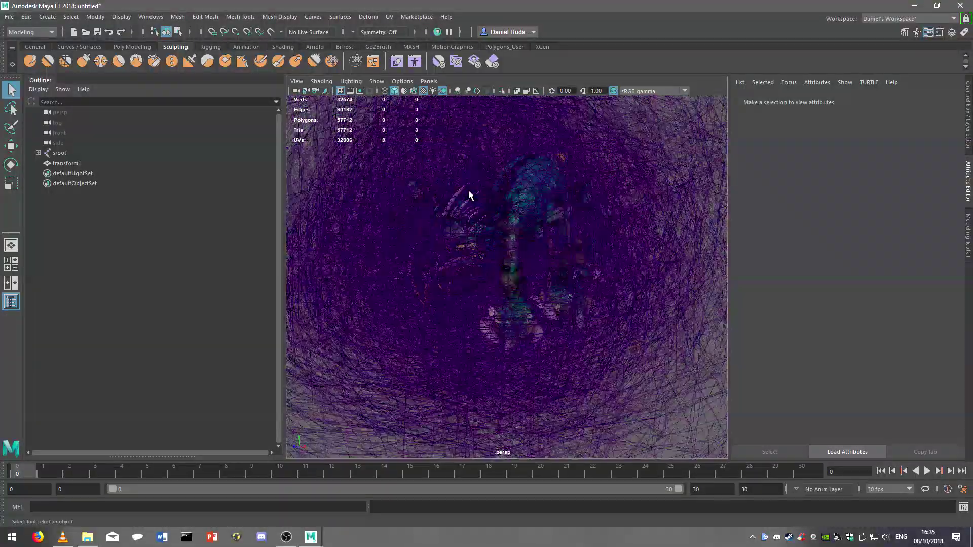
{"action": "scroll", "coordinate": [469, 191], "scroll_direction": "down", "scroll_amount": 8}
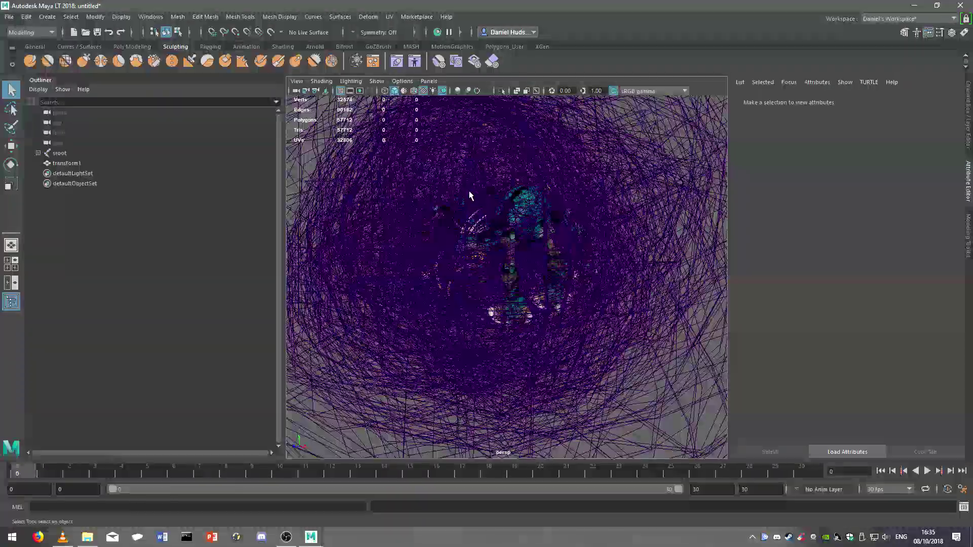
{"action": "scroll", "coordinate": [469, 190], "scroll_direction": "up", "scroll_amount": 8}
{"action": "scroll", "coordinate": [470, 190], "scroll_direction": "down", "scroll_amount": 8}
{"action": "scroll", "coordinate": [469, 191], "scroll_direction": "up", "scroll_amount": 5}
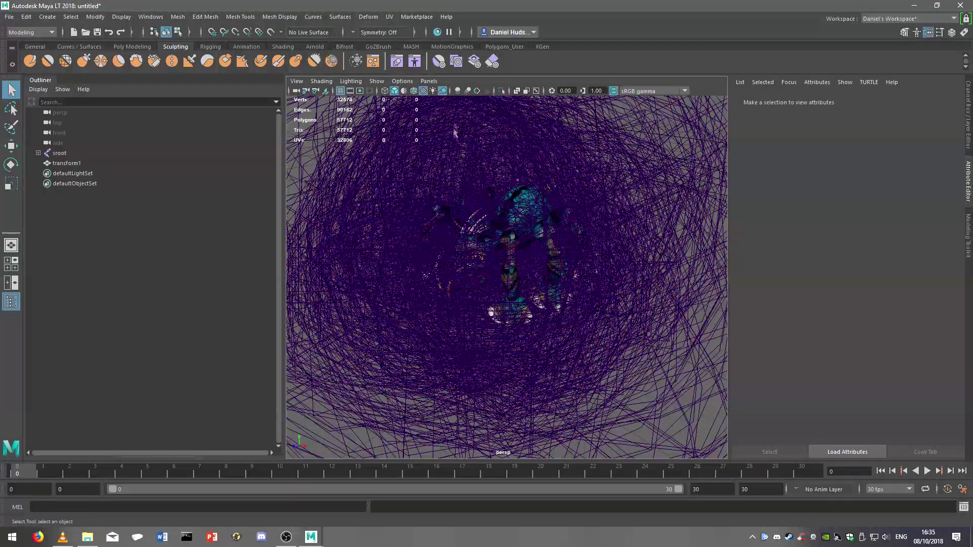
Show the poly modeling tools and inspect the joint part40 and the creature mesh up close, leaving nothing selected
{"action": "left_click", "coordinate": [134, 46]}
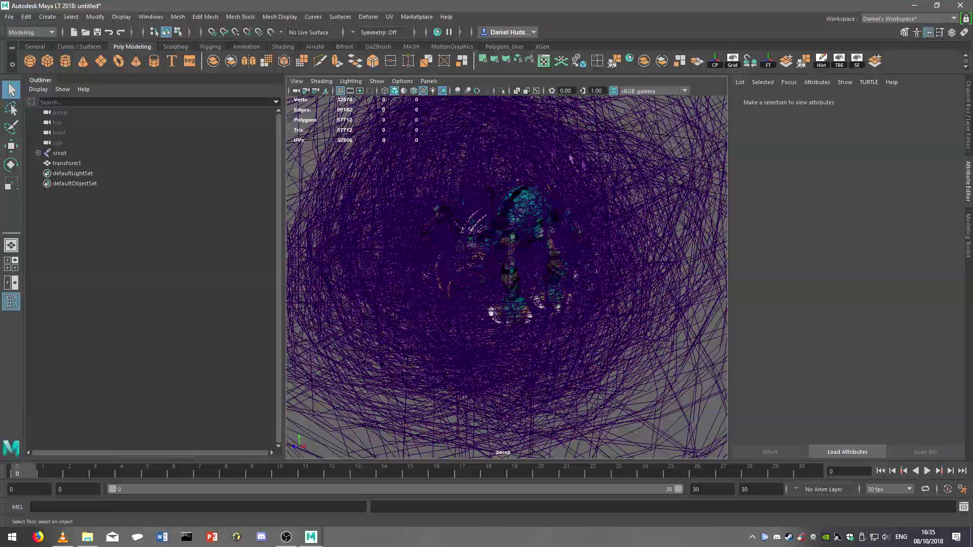
{"action": "left_click", "coordinate": [630, 61]}
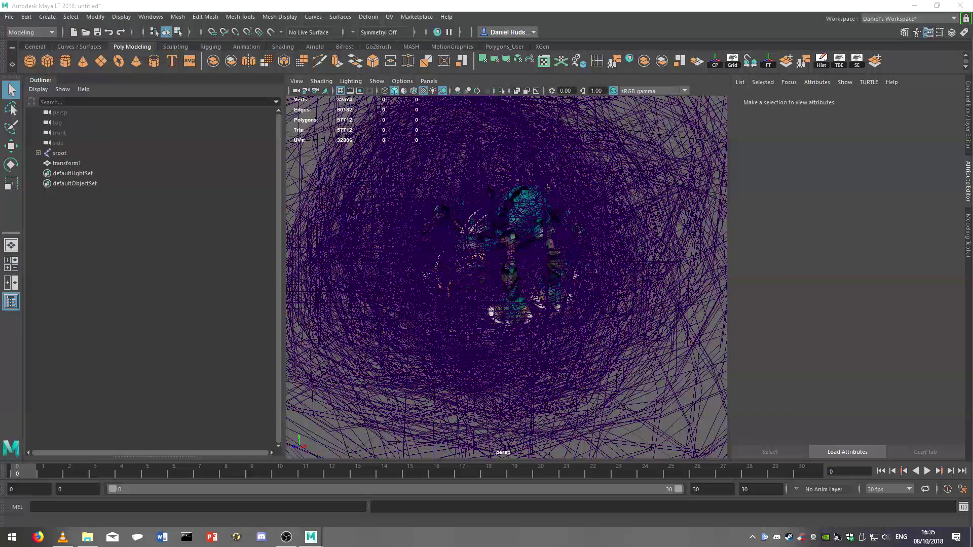
{"action": "left_click", "coordinate": [595, 182]}
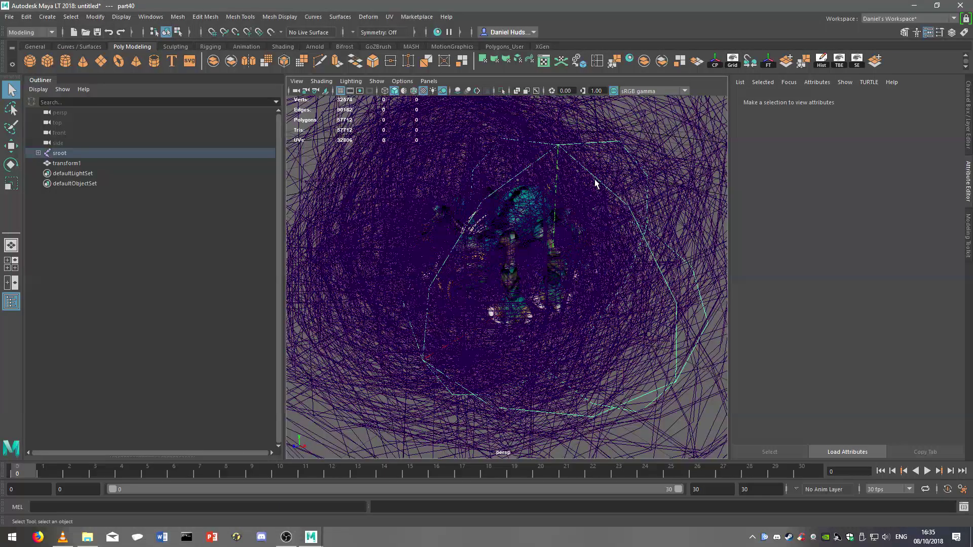
{"action": "scroll", "coordinate": [586, 190], "scroll_direction": "up", "scroll_amount": 2}
{"action": "scroll", "coordinate": [586, 190], "scroll_direction": "down", "scroll_amount": 6}
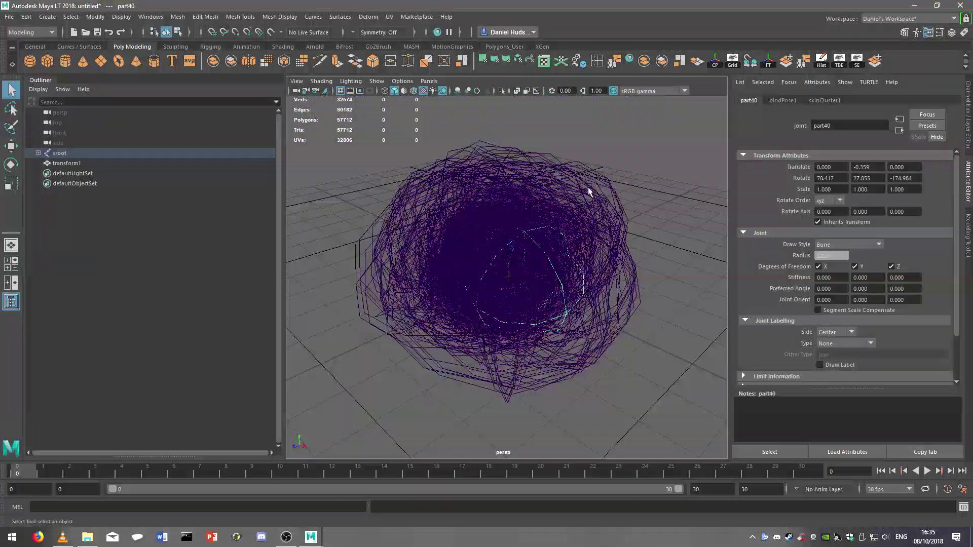
{"action": "left_click", "coordinate": [651, 211]}
{"action": "scroll", "coordinate": [555, 229], "scroll_direction": "up", "scroll_amount": 4}
{"action": "scroll", "coordinate": [555, 229], "scroll_direction": "up", "scroll_amount": 6}
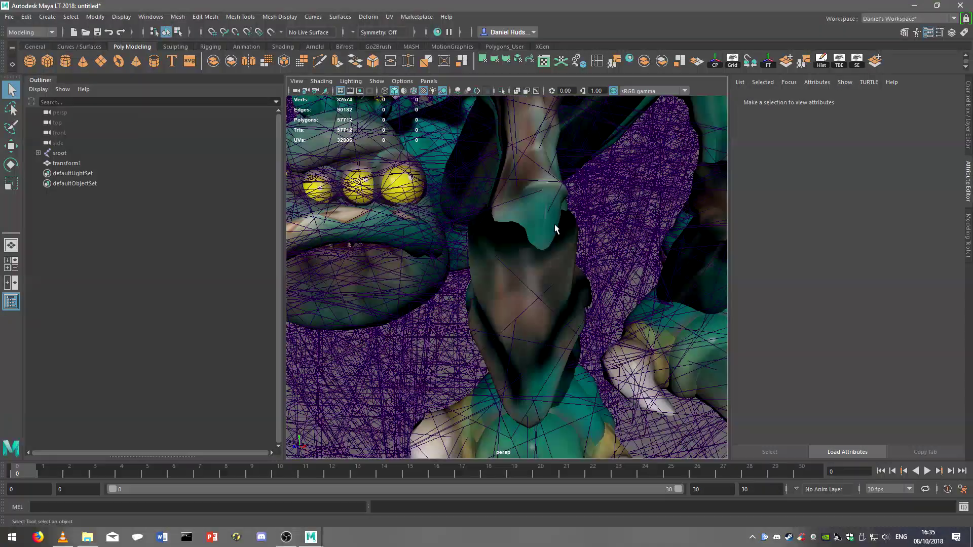
{"action": "scroll", "coordinate": [555, 229], "scroll_direction": "down", "scroll_amount": 3}
{"action": "scroll", "coordinate": [555, 224], "scroll_direction": "down", "scroll_amount": 6}
{"action": "scroll", "coordinate": [554, 224], "scroll_direction": "up", "scroll_amount": 4}
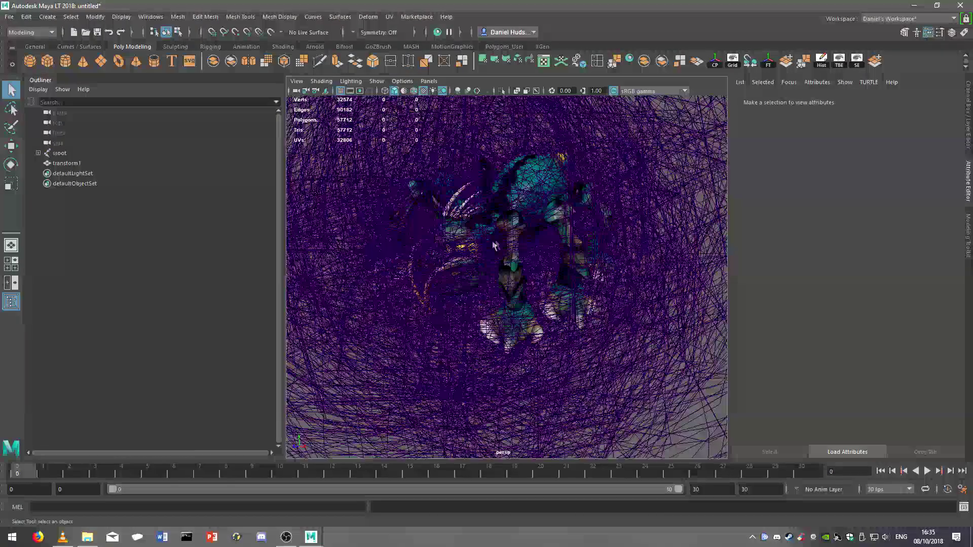
Reduce the joint display size to 0.5, 0.1 and finally 0.05, and close its settings window
{"action": "scroll", "coordinate": [648, 225], "scroll_direction": "down", "scroll_amount": 5}
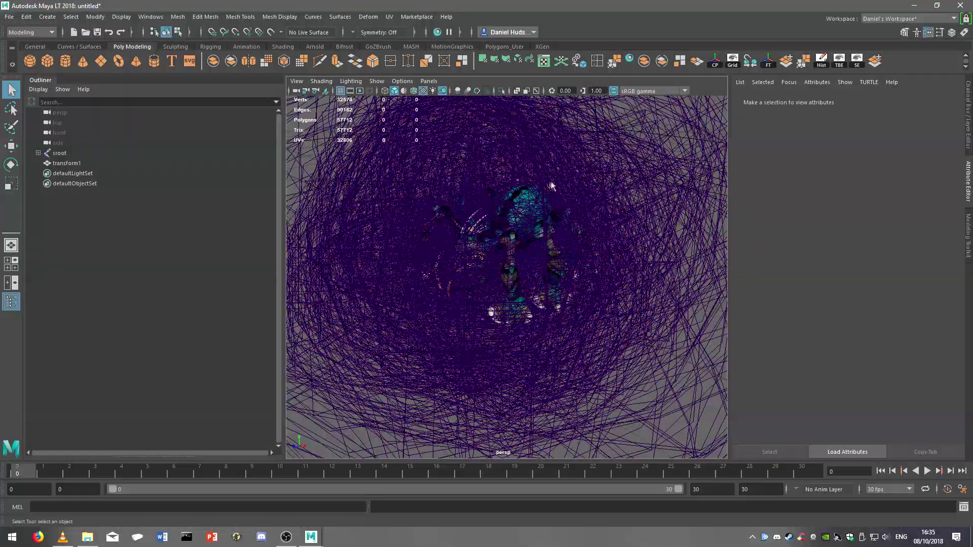
{"action": "left_click", "coordinate": [121, 16]}
{"action": "mouse_move", "coordinate": [198, 105]}
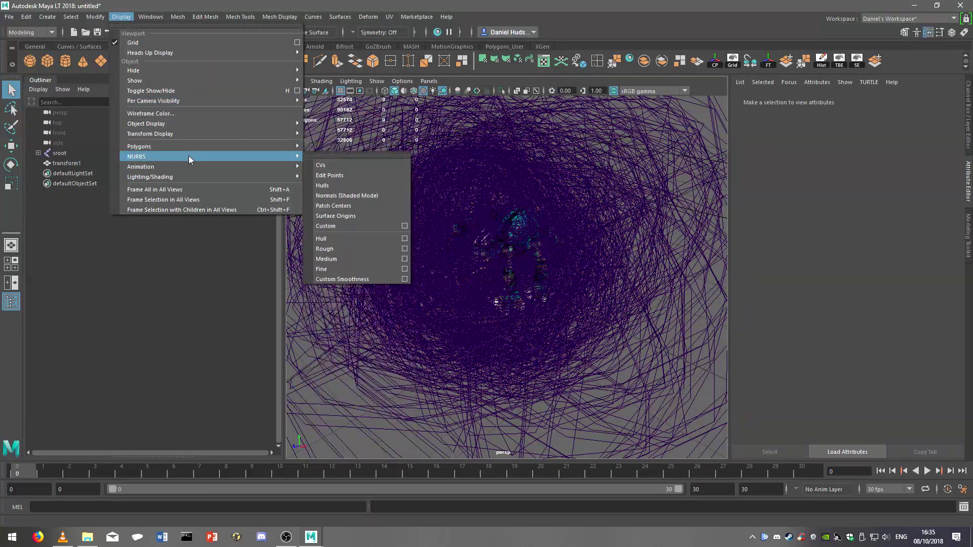
{"action": "mouse_move", "coordinate": [190, 167]}
{"action": "left_click", "coordinate": [334, 198]}
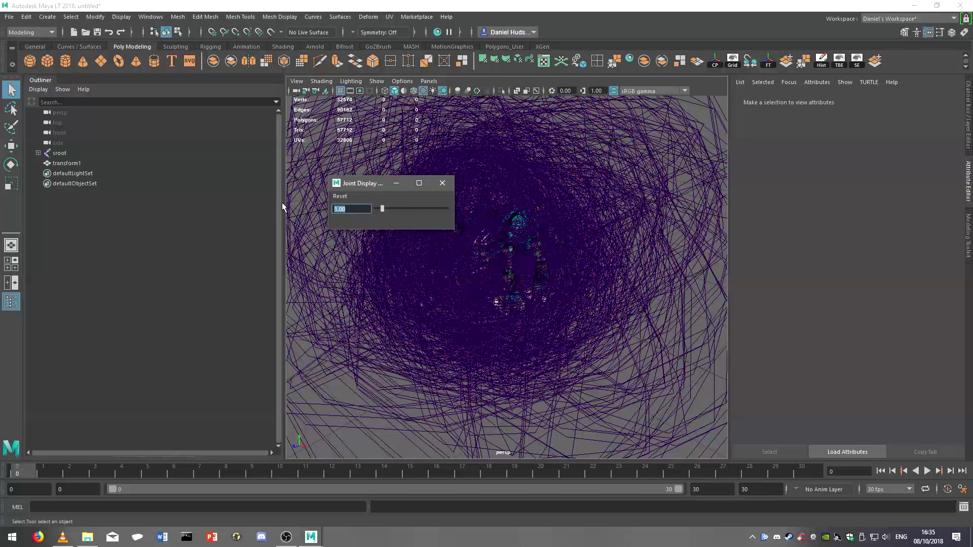
{"action": "type", "text": "0.5"}
{"action": "key", "text": "Return"}
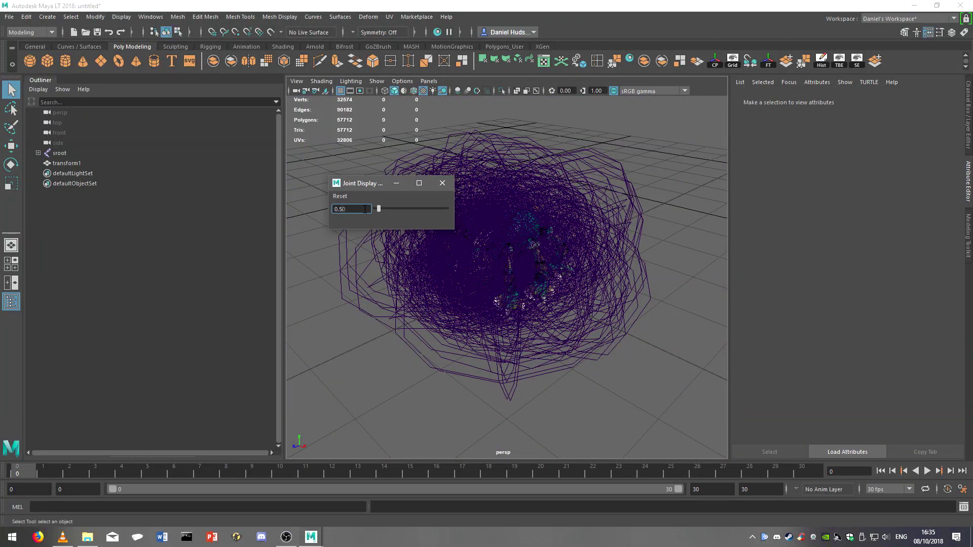
{"action": "type", "text": "0.1"}
{"action": "key", "text": "Return"}
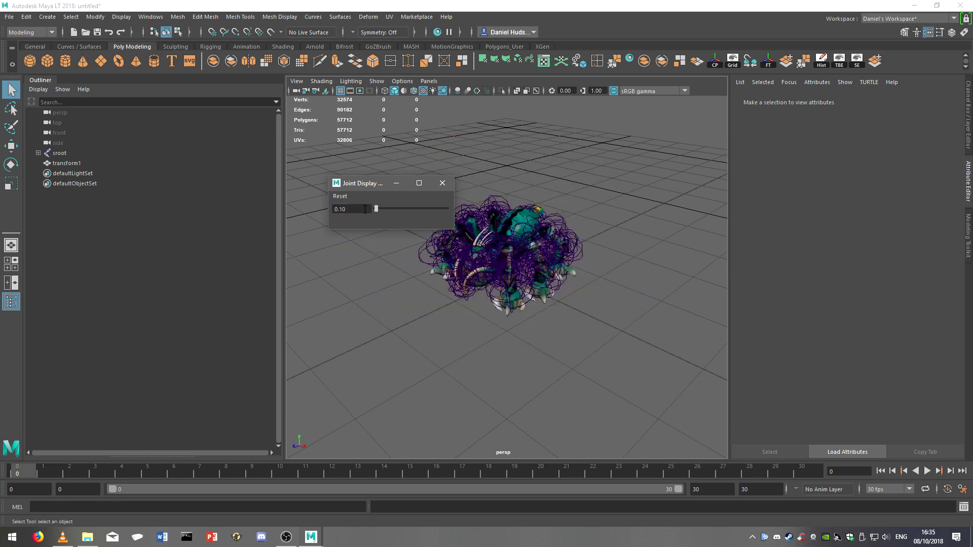
{"action": "left_click", "coordinate": [359, 209]}
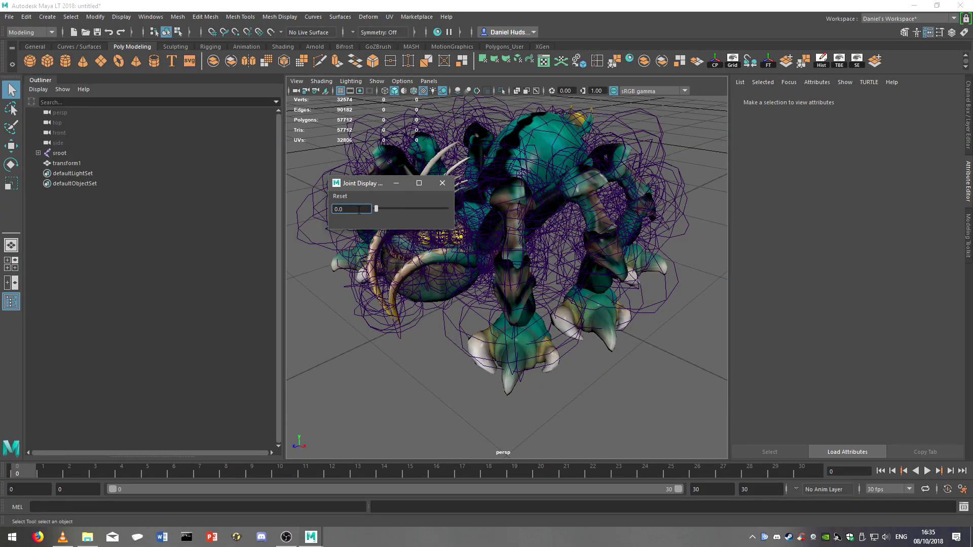
{"action": "type", "text": "5"}
{"action": "key", "text": "Return"}
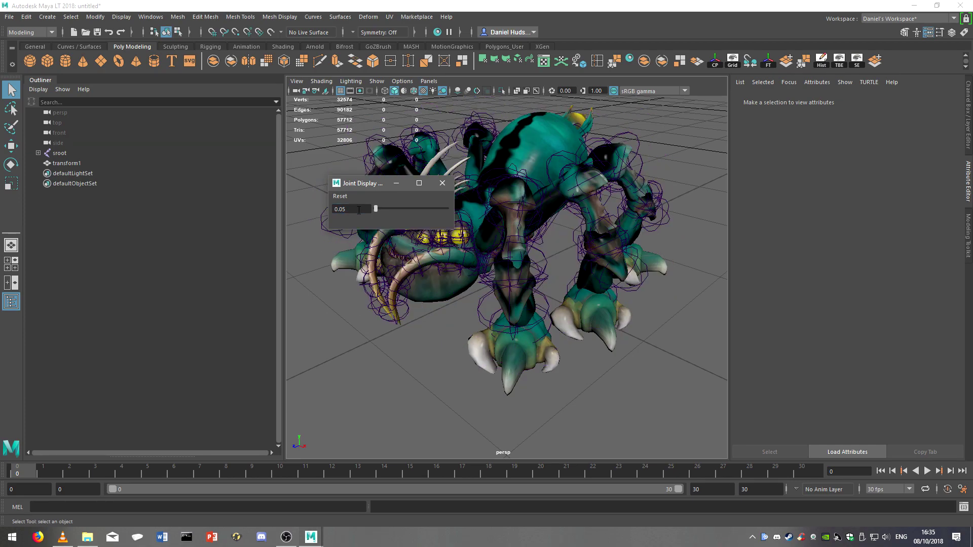
{"action": "left_click", "coordinate": [442, 183]}
Try moving the lower front leg joint internal55 freely, undo the move, and clear the selection
{"action": "left_click", "coordinate": [533, 298]}
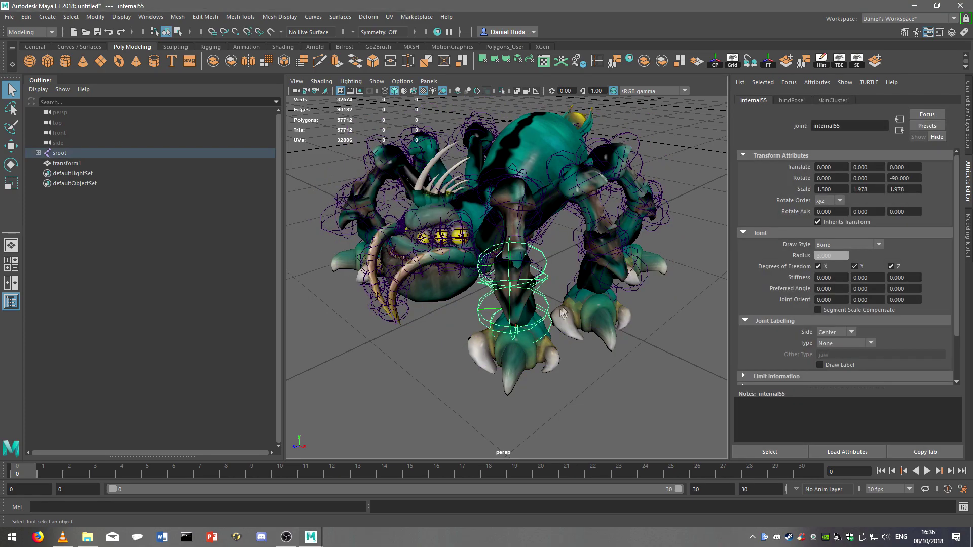
{"action": "left_click_drag", "start_coordinate": [532, 298], "coordinate": [367, 259], "text": "alt"}
{"action": "key", "text": "w"}
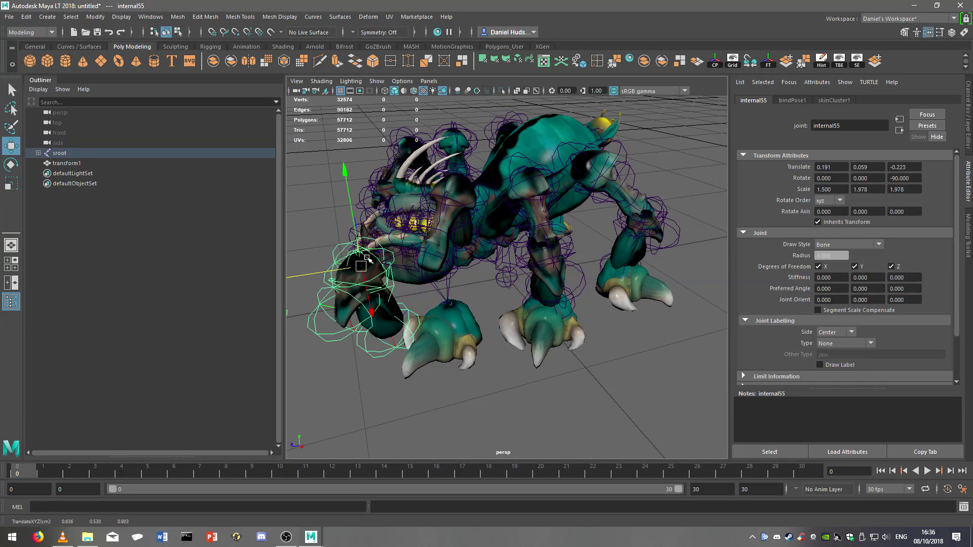
{"action": "left_click", "coordinate": [527, 391]}
{"action": "key", "text": "ctrl+z"}
{"action": "key", "text": "ctrl+z"}
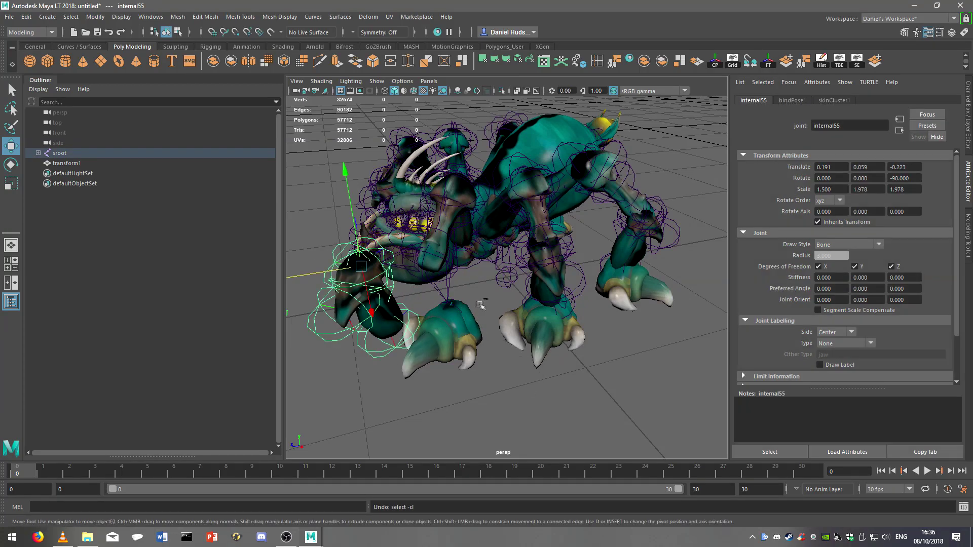
{"action": "left_click", "coordinate": [480, 386]}
Select the root joint sroot beneath the creature to inspect its joint hierarchy, and clear the selection
{"action": "left_click_drag", "start_coordinate": [481, 334], "coordinate": [557, 317], "text": "alt"}
{"action": "scroll", "coordinate": [512, 273], "scroll_direction": "up", "scroll_amount": 6}
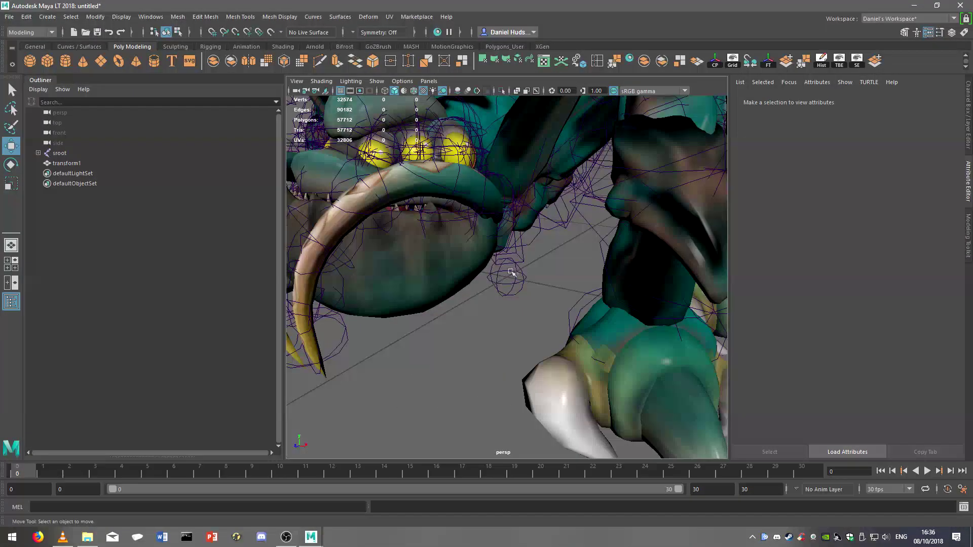
{"action": "left_click", "coordinate": [511, 275]}
{"action": "scroll", "coordinate": [513, 273], "scroll_direction": "down", "scroll_amount": 6}
{"action": "left_click_drag", "start_coordinate": [497, 284], "coordinate": [480, 294]}
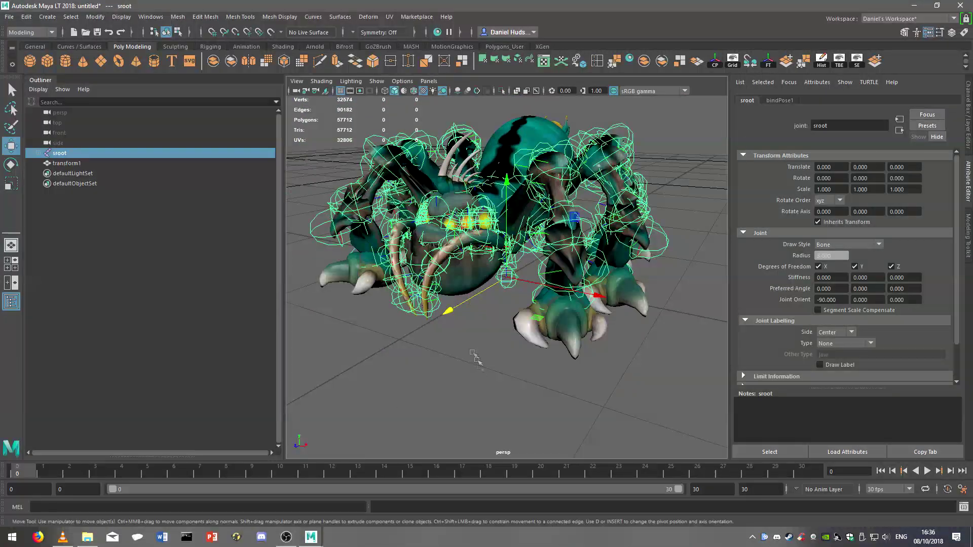
{"action": "left_click", "coordinate": [451, 309]}
{"action": "left_click_drag", "start_coordinate": [500, 328], "coordinate": [494, 283]}
{"action": "left_click", "coordinate": [479, 333]}
Examine the textured creature's head, back and legs from the front, above and the side
{"action": "scroll", "coordinate": [494, 276], "scroll_direction": "up", "scroll_amount": 5}
{"action": "key", "text": "f"}
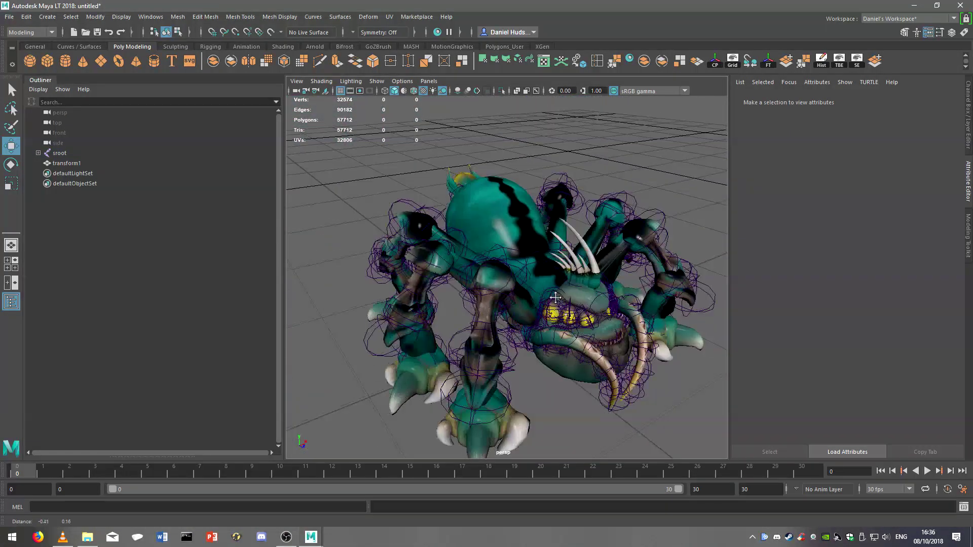
{"action": "left_click_drag", "start_coordinate": [562, 276], "coordinate": [514, 289], "text": "alt"}
{"action": "middle_click_drag", "start_coordinate": [514, 289], "coordinate": [512, 287], "text": "alt"}
{"action": "scroll", "coordinate": [512, 287], "scroll_direction": "up", "scroll_amount": 3}
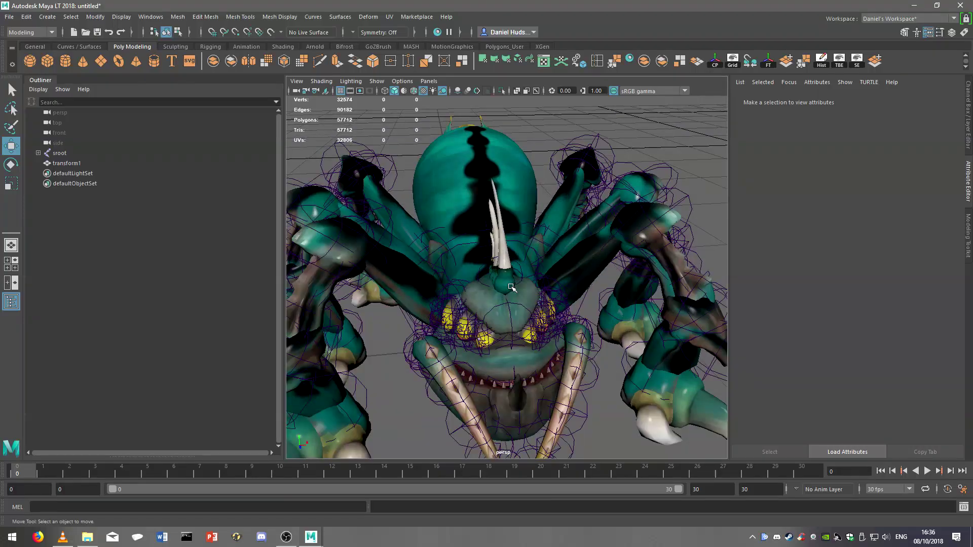
{"action": "scroll", "coordinate": [512, 287], "scroll_direction": "down", "scroll_amount": 3}
{"action": "mouse_move", "coordinate": [512, 286]}
{"action": "left_mouse_down", "text": "alt"}
{"action": "mouse_move", "coordinate": [588, 292]}
{"action": "mouse_move", "coordinate": [517, 296]}
{"action": "left_mouse_up", "text": "alt"}
{"action": "middle_click_drag", "start_coordinate": [517, 297], "coordinate": [518, 269], "text": "alt"}
{"action": "left_click_drag", "start_coordinate": [518, 269], "coordinate": [486, 279], "text": "alt"}
{"action": "scroll", "coordinate": [547, 265], "scroll_direction": "up", "scroll_amount": 3}
{"action": "scroll", "coordinate": [547, 265], "scroll_direction": "down", "scroll_amount": 2}
{"action": "mouse_move", "coordinate": [487, 279]}
{"action": "right_mouse_down", "text": "alt"}
{"action": "mouse_move", "coordinate": [522, 276]}
{"action": "mouse_move", "coordinate": [490, 273]}
{"action": "right_mouse_up", "text": "alt"}
{"action": "left_click_drag", "start_coordinate": [490, 273], "coordinate": [481, 172], "text": "alt"}
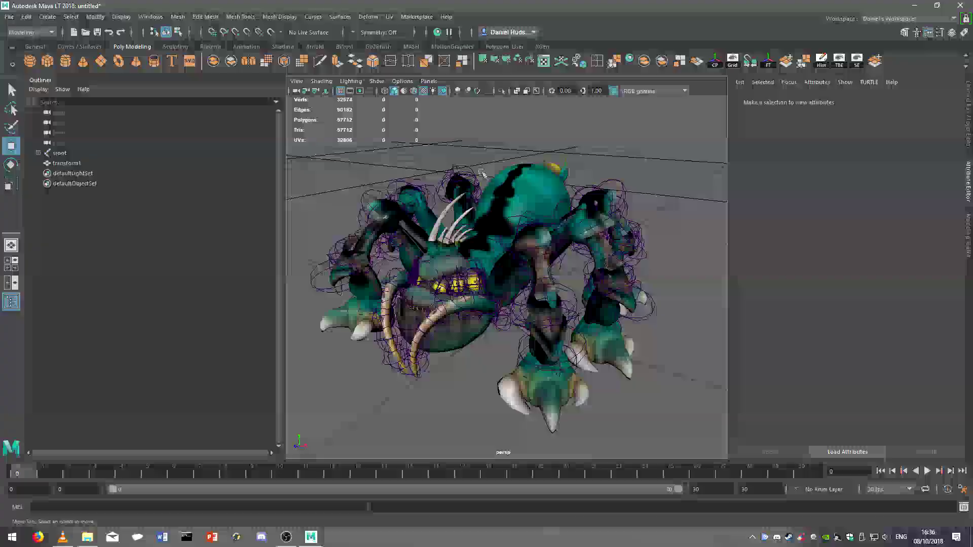
Inspect the mesh and joints around the creature's face and front legs up close and from a distance
{"action": "left_click_drag", "start_coordinate": [527, 209], "coordinate": [495, 252], "text": "alt"}
{"action": "scroll", "coordinate": [460, 237], "scroll_direction": "up", "scroll_amount": 4}
{"action": "scroll", "coordinate": [606, 193], "scroll_direction": "down", "scroll_amount": 5}
{"action": "scroll", "coordinate": [616, 195], "scroll_direction": "up", "scroll_amount": 5}
{"action": "scroll", "coordinate": [495, 252], "scroll_direction": "down", "scroll_amount": 2}
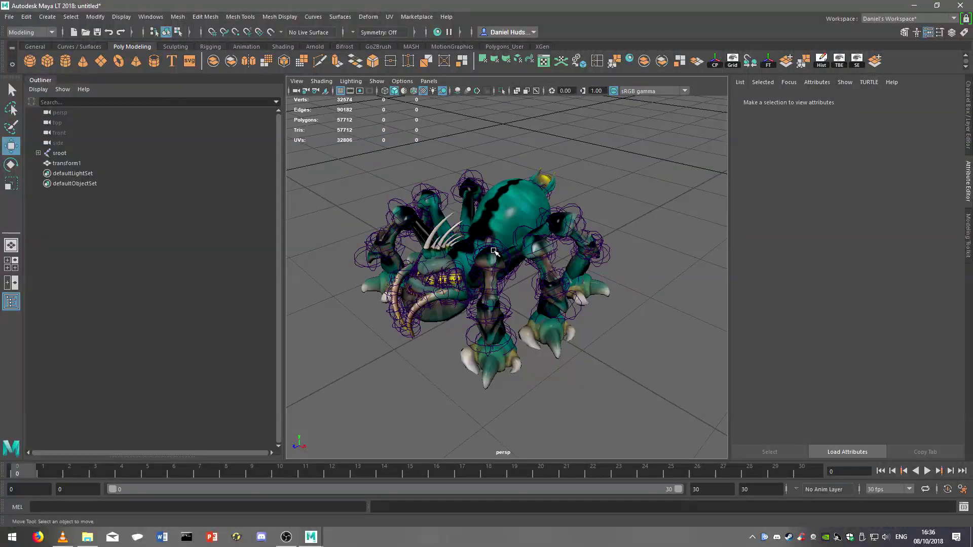
{"action": "scroll", "coordinate": [495, 251], "scroll_direction": "up", "scroll_amount": 2}
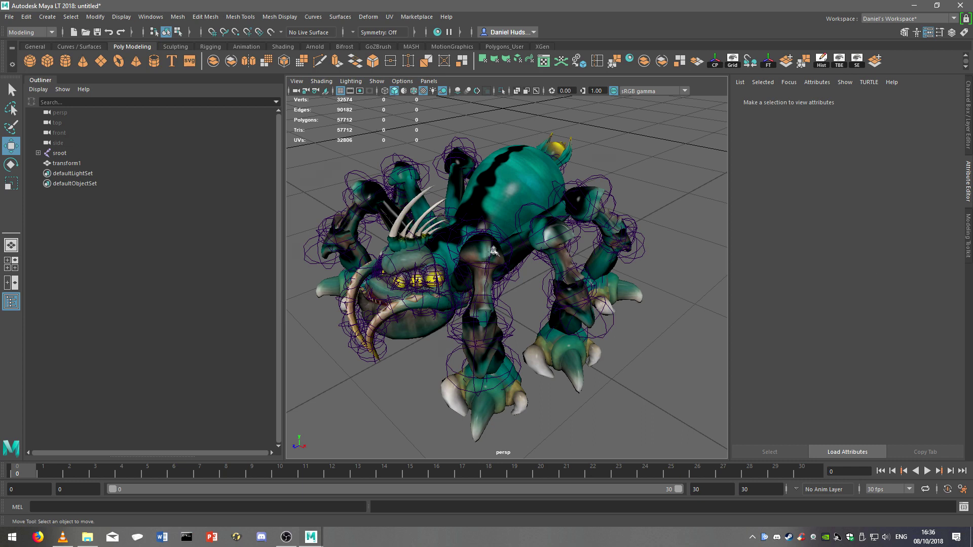
{"action": "scroll", "coordinate": [493, 250], "scroll_direction": "up", "scroll_amount": 2}
{"action": "left_click_drag", "start_coordinate": [494, 251], "coordinate": [521, 260], "text": "alt"}
{"action": "scroll", "coordinate": [514, 265], "scroll_direction": "up", "scroll_amount": 4}
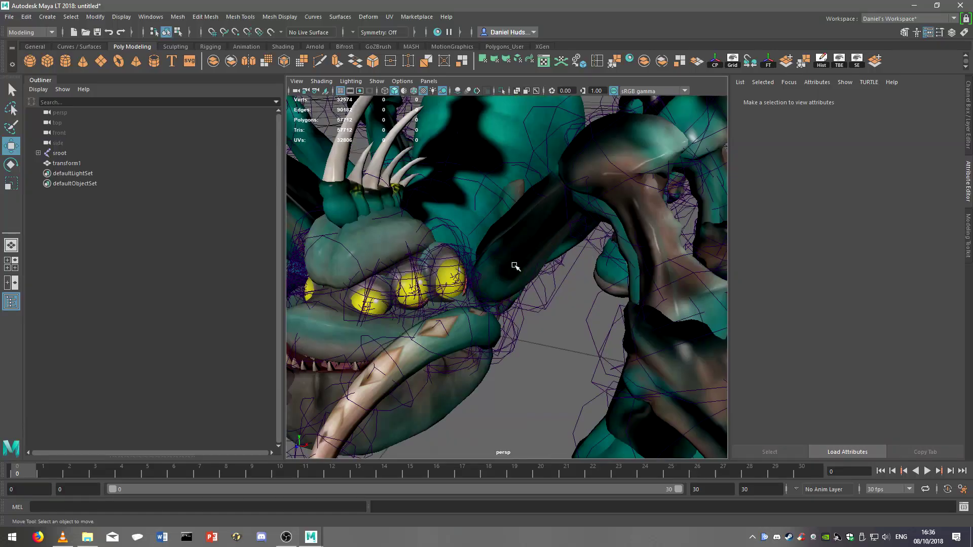
{"action": "scroll", "coordinate": [515, 266], "scroll_direction": "down", "scroll_amount": 10}
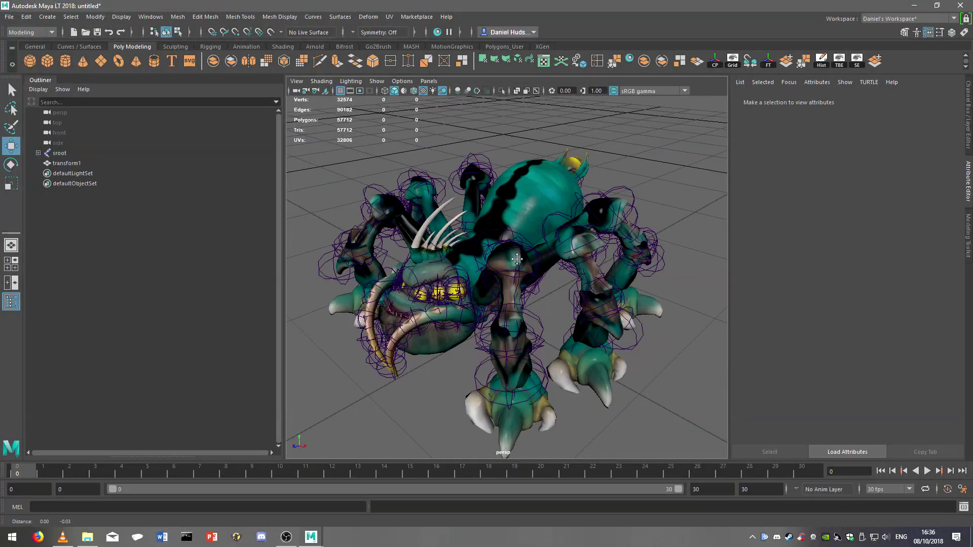
{"action": "scroll", "coordinate": [516, 259], "scroll_direction": "up", "scroll_amount": 3}
{"action": "scroll", "coordinate": [517, 259], "scroll_direction": "down", "scroll_amount": 3}
{"action": "left_click_drag", "start_coordinate": [517, 259], "coordinate": [545, 266], "text": "alt"}
{"action": "middle_click_drag", "start_coordinate": [558, 215], "coordinate": [549, 250], "text": "alt"}
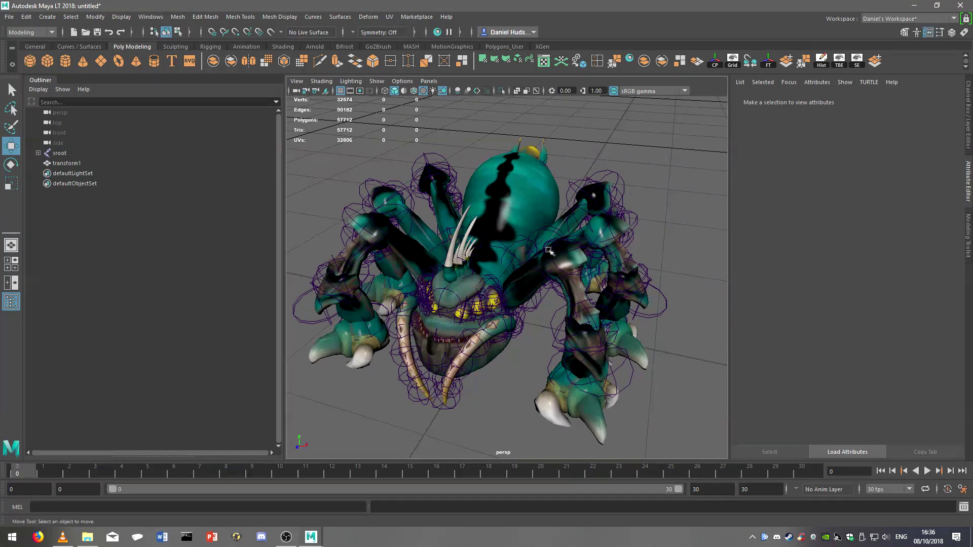
{"action": "scroll", "coordinate": [548, 250], "scroll_direction": "down", "scroll_amount": 5}
{"action": "scroll", "coordinate": [530, 269], "scroll_direction": "up", "scroll_amount": 3}
{"action": "left_click_drag", "start_coordinate": [547, 238], "coordinate": [520, 251], "text": "alt"}
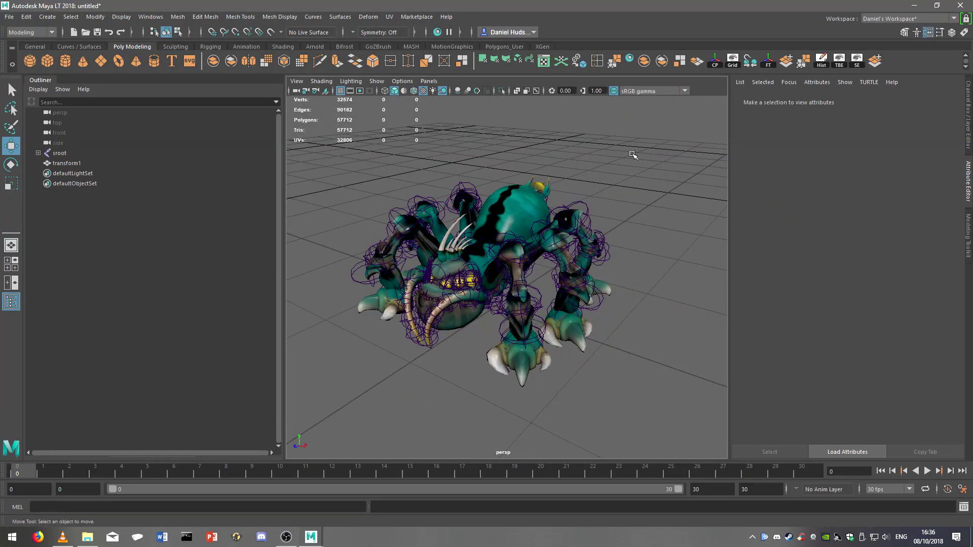